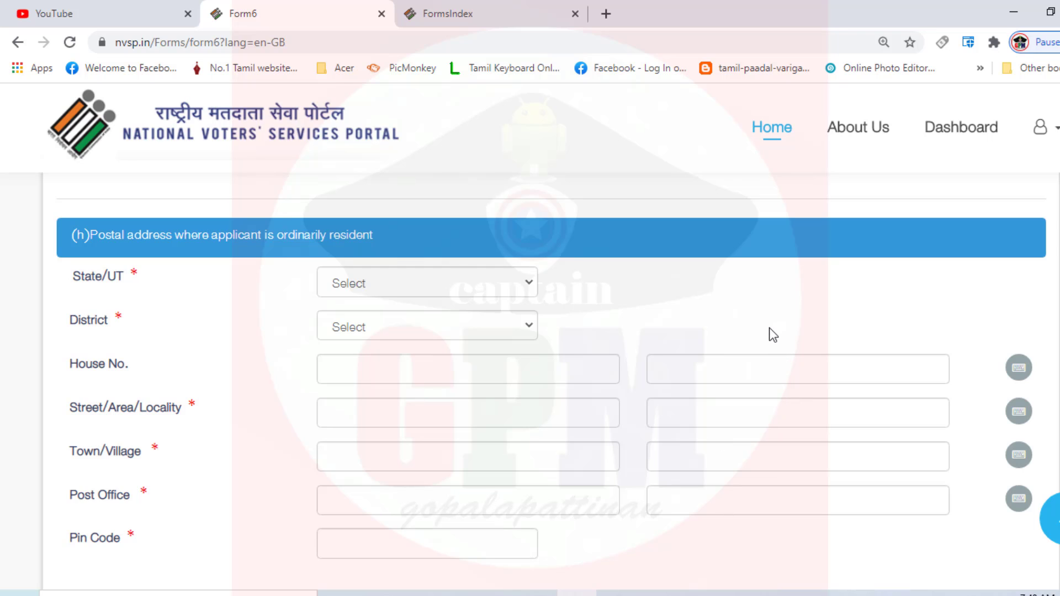
- Review the fields for the applicant's ordinary-residence postal address and permanent address in sections (h) and (i) of Form 6
scroll(719, 502, down, 7)
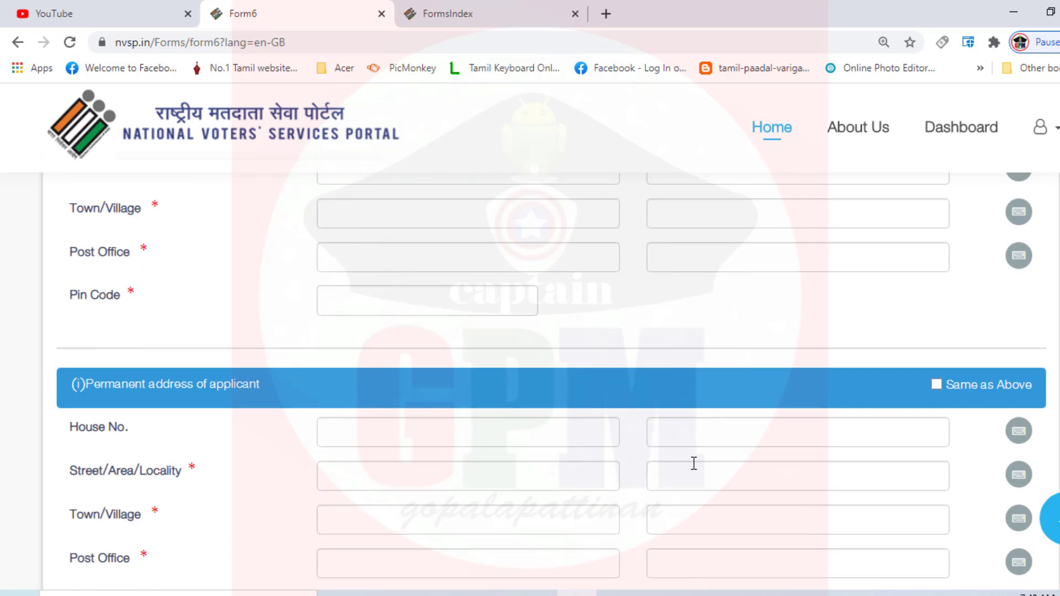
scroll(690, 254, up, 4)
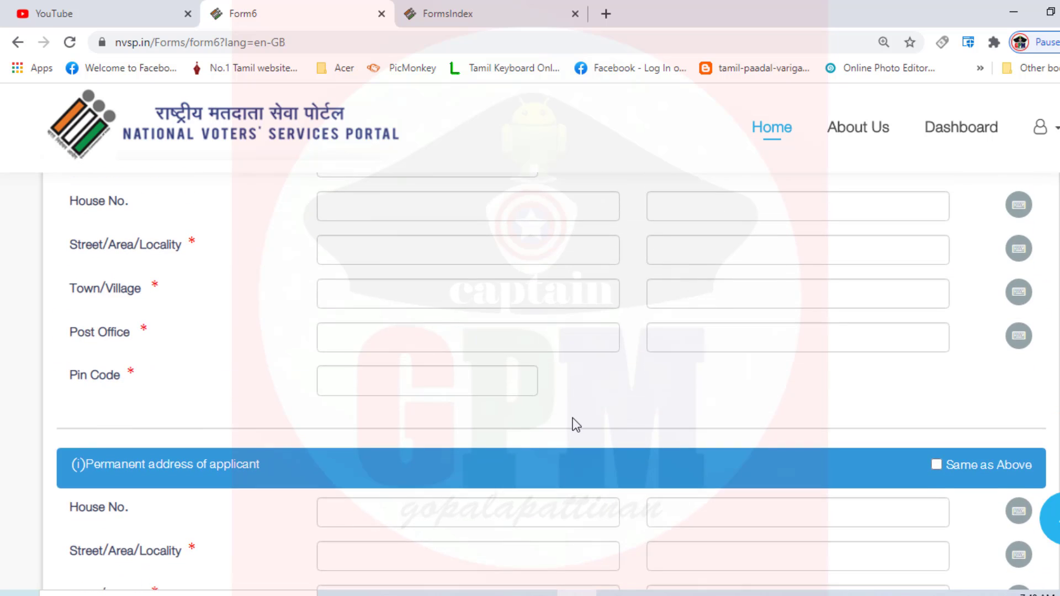
scroll(572, 421, down, 3)
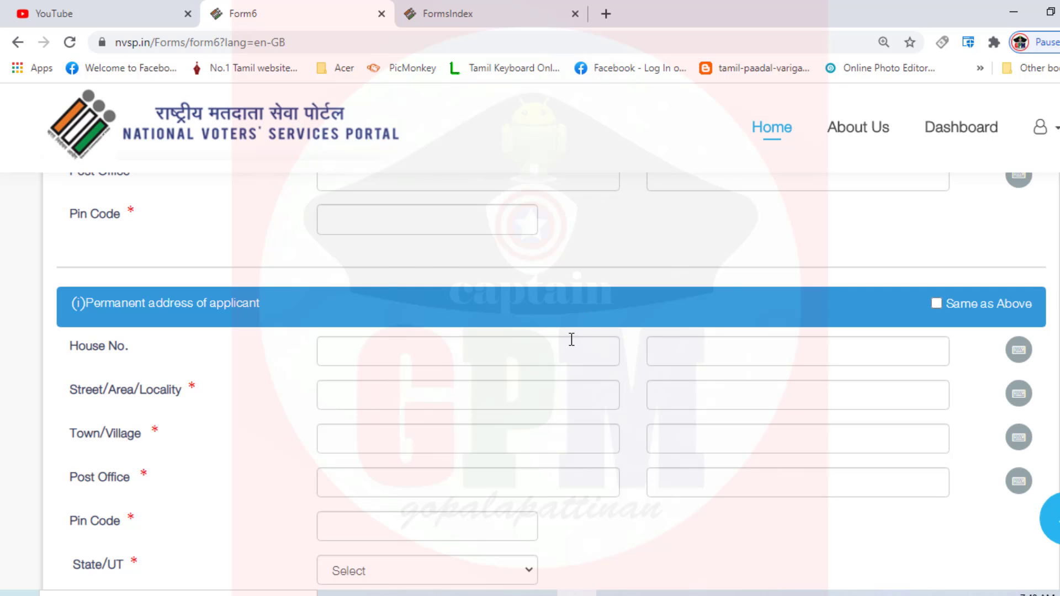
scroll(567, 335, up, 3)
scroll(441, 281, up, 2)
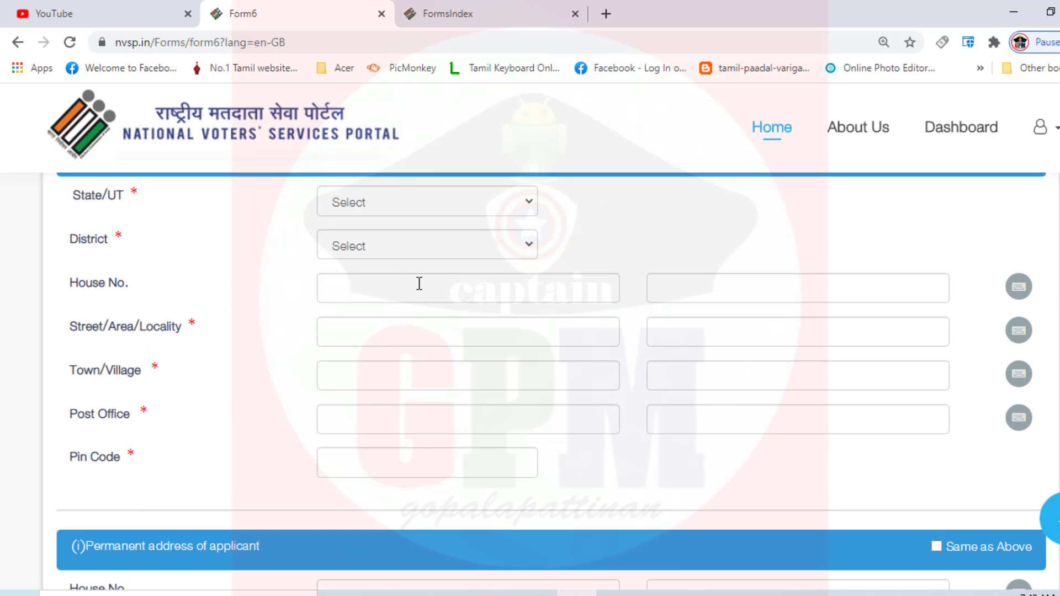
scroll(417, 362, down, 5)
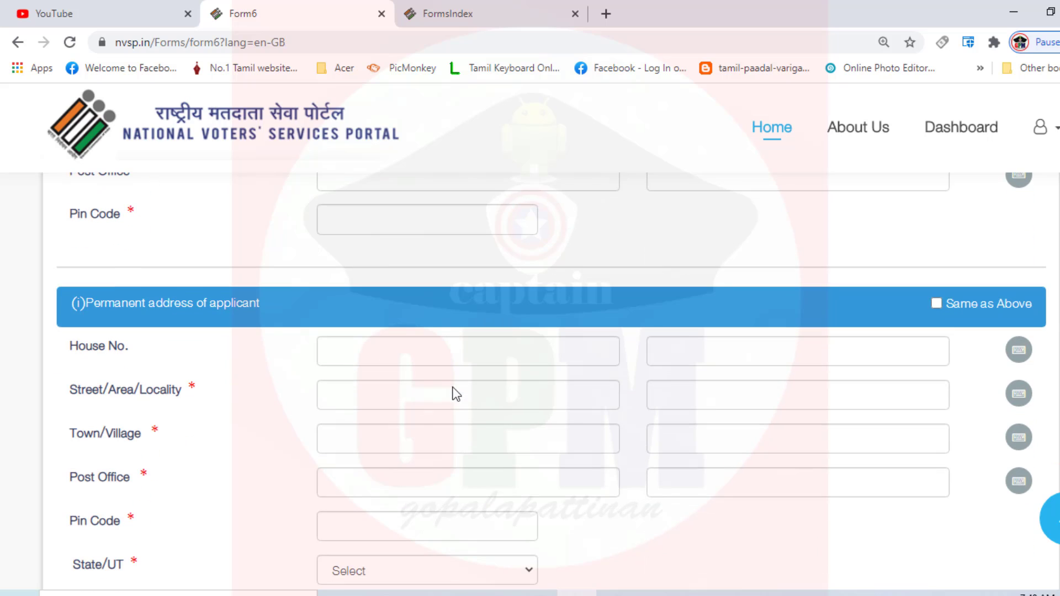
scroll(437, 393, down, 1)
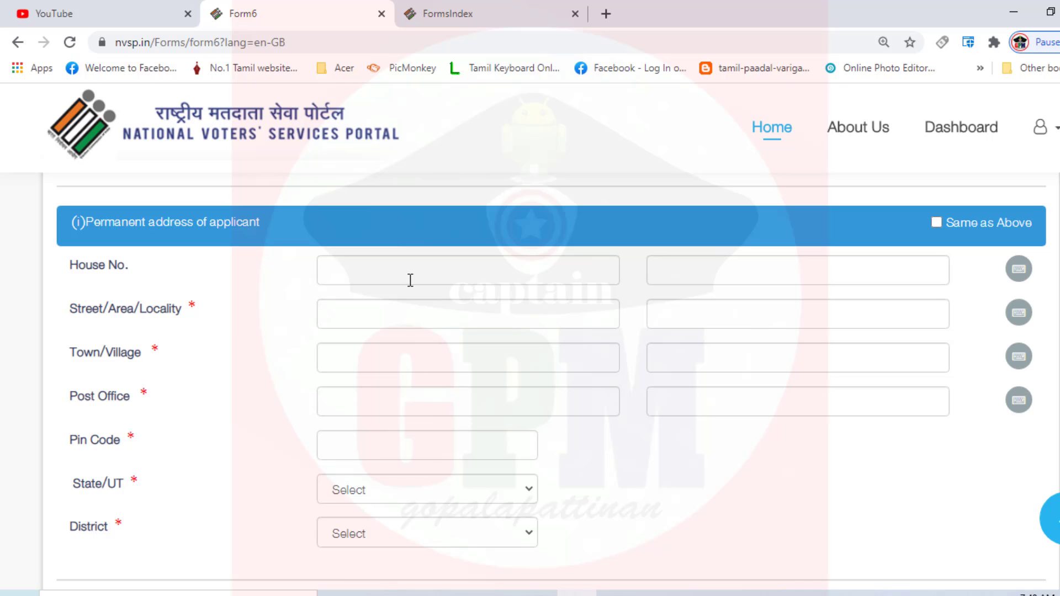
scroll(690, 452, down, 3)
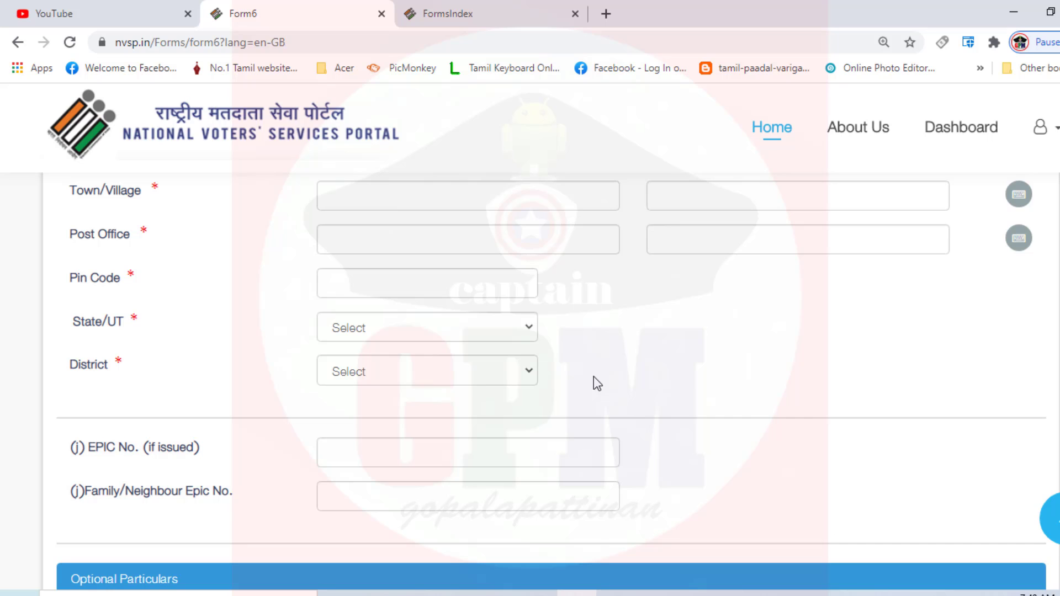
- Review the EPIC number fields and the optional disability, e-mail and mobile number particulars
scroll(595, 373, down, 1)
scroll(597, 368, down, 3)
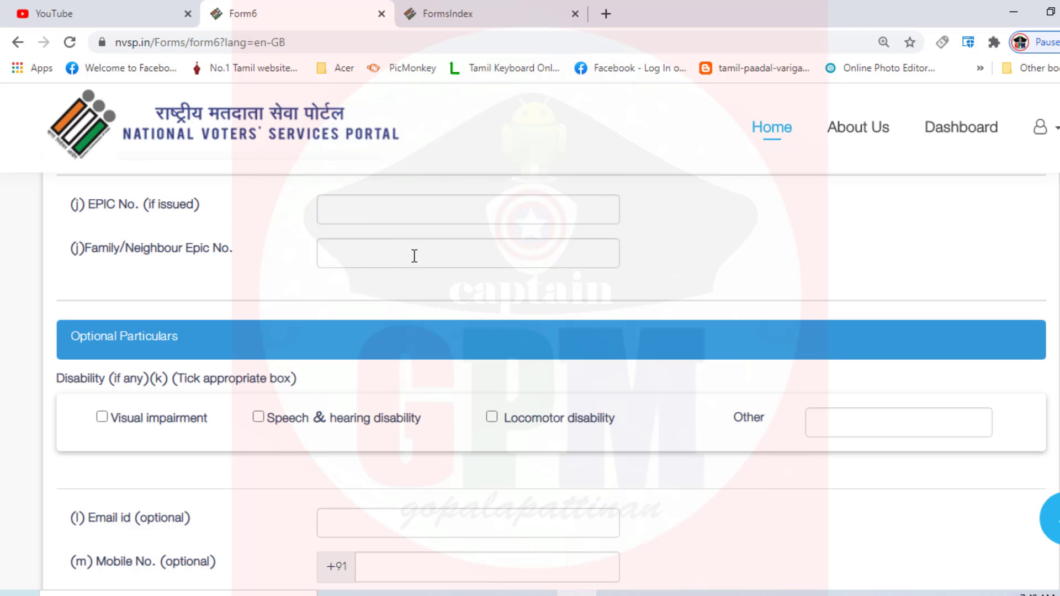
scroll(414, 254, down, 1)
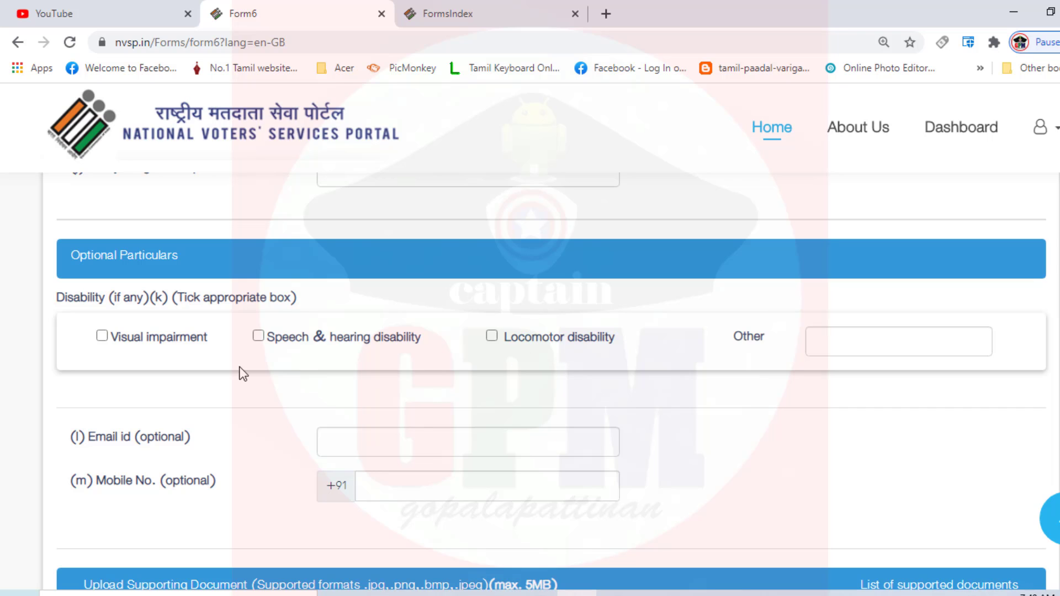
scroll(667, 381, down, 3)
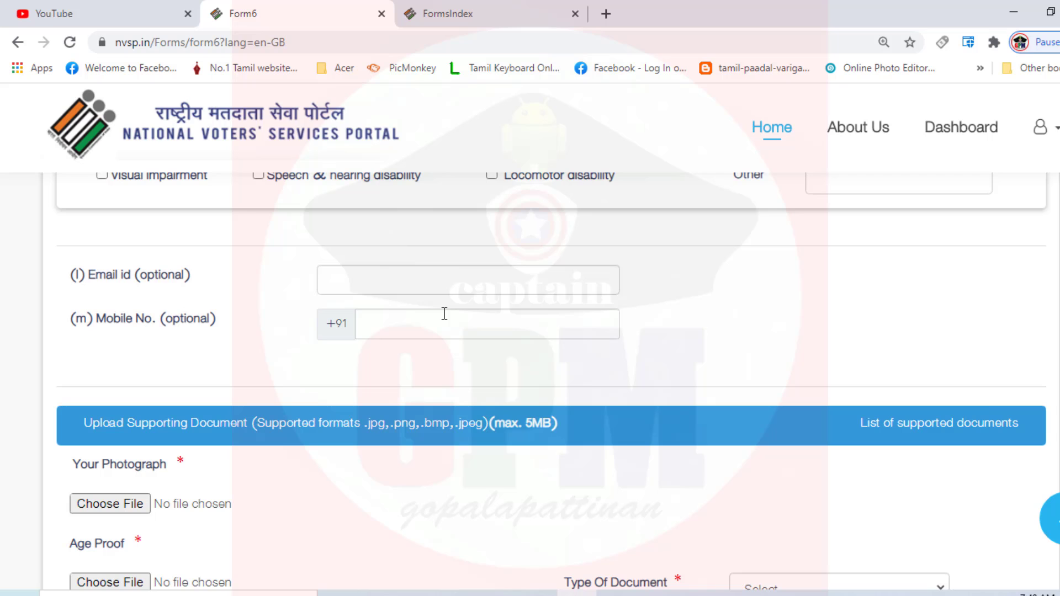
- Examine the accepted document types for age proof and address proof in the supporting documents section, without choosing any
scroll(444, 313, down, 4)
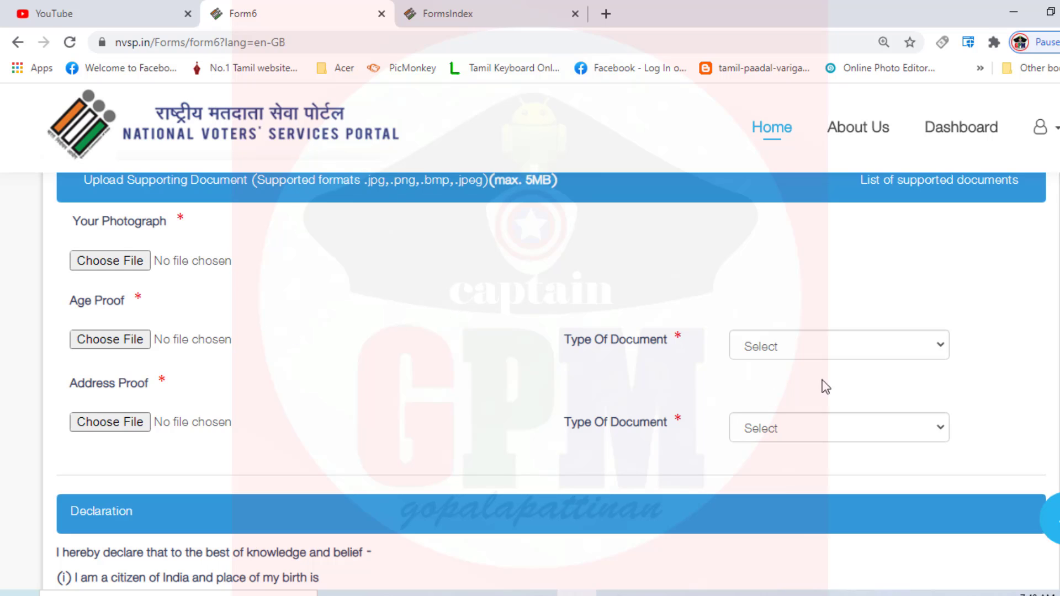
click(935, 344)
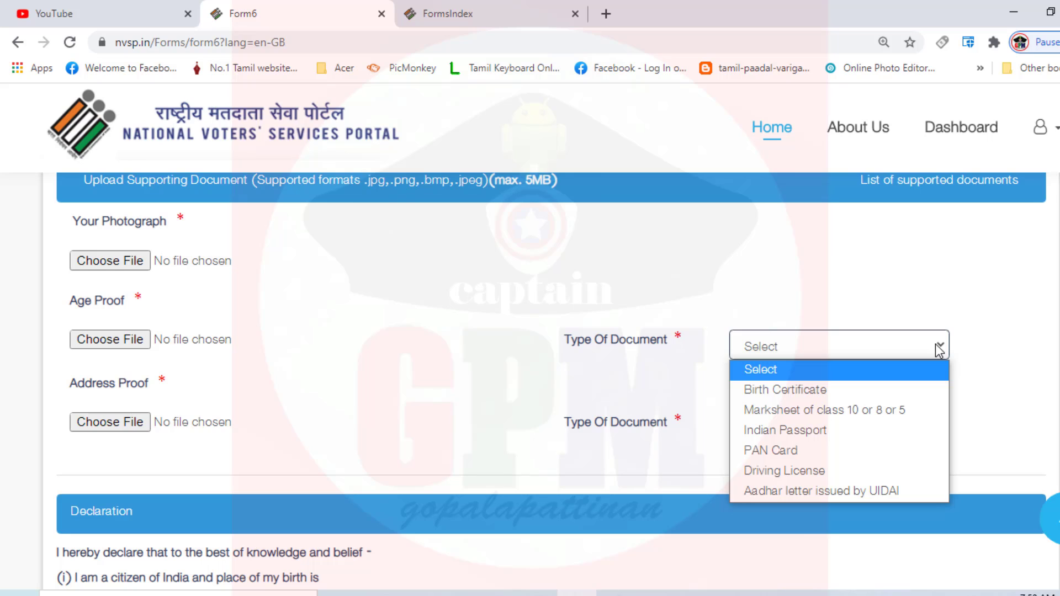
click(425, 408)
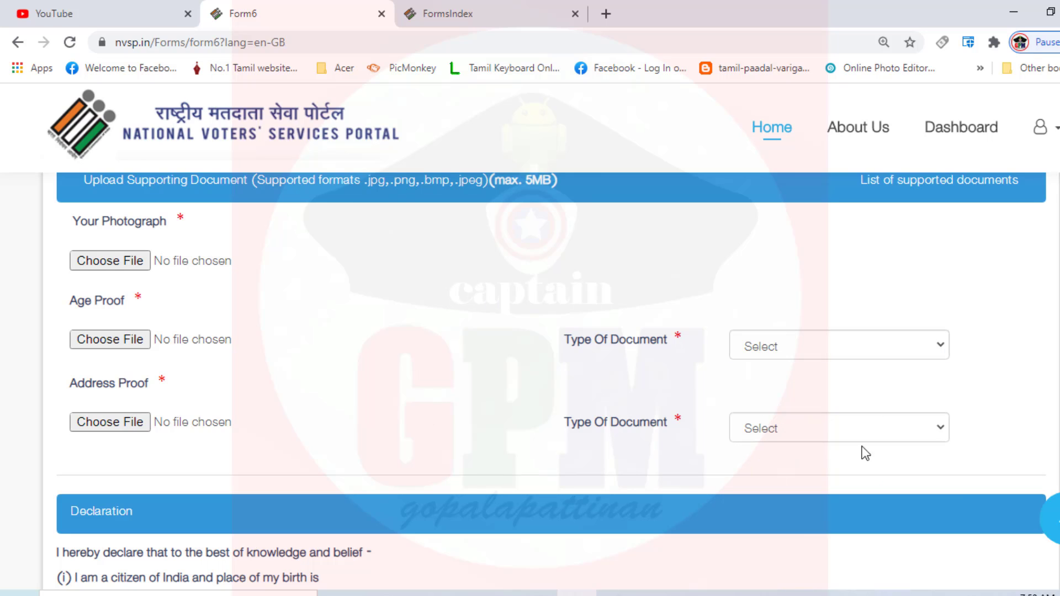
click(939, 436)
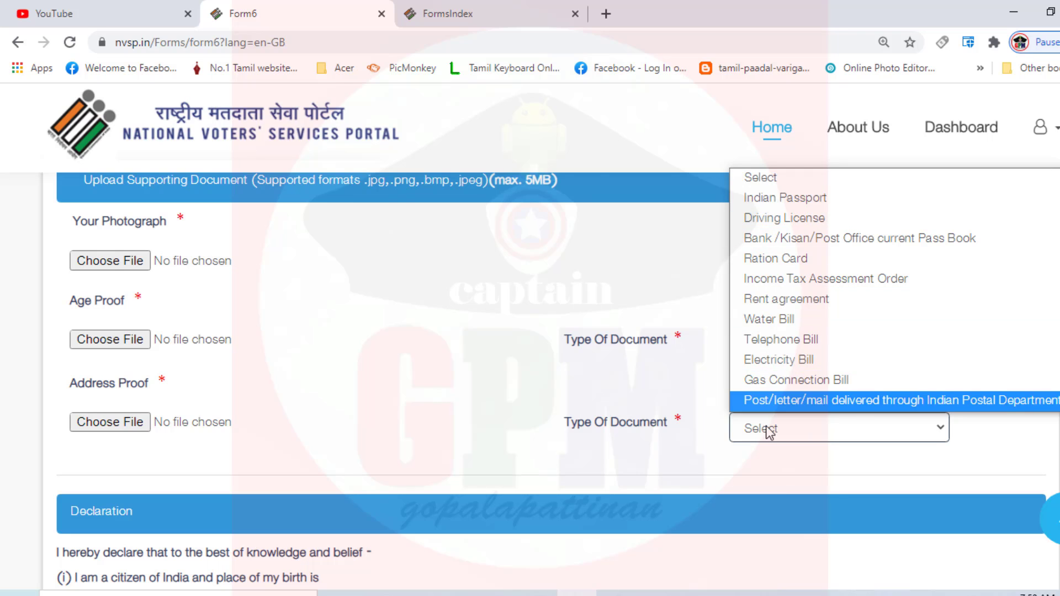
click(762, 468)
- Review the declaration section through the earlier residence address, place, captcha and submission controls at the end of the form
scroll(401, 371, down, 3)
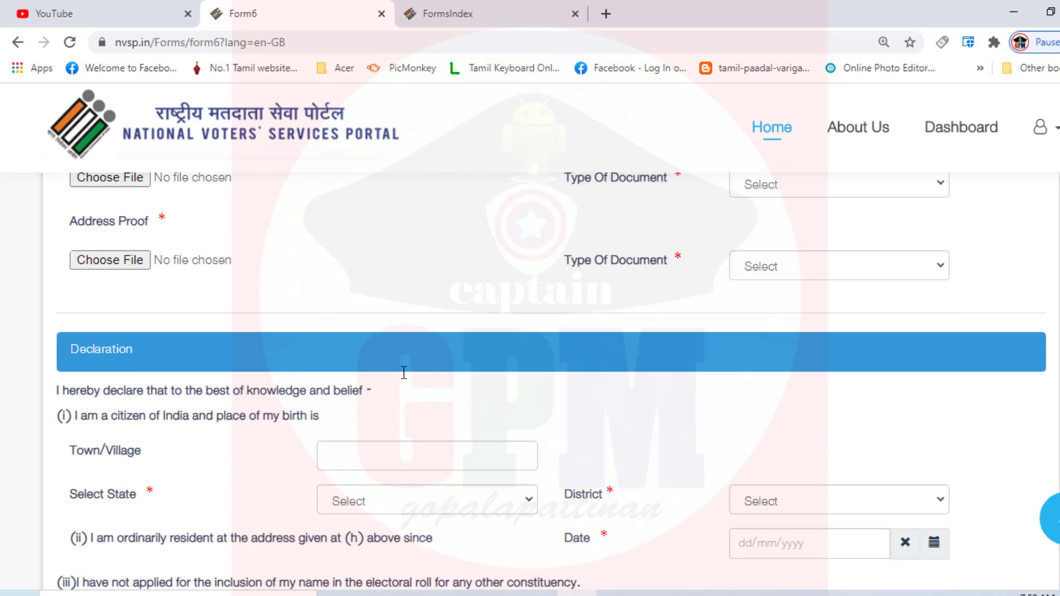
scroll(401, 371, down, 1)
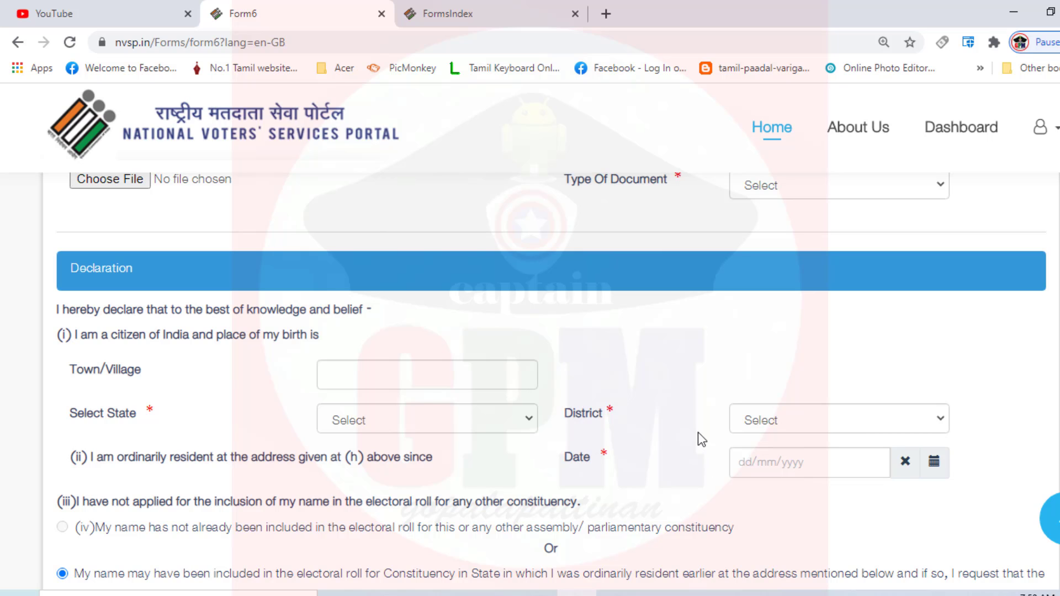
scroll(712, 461, down, 4)
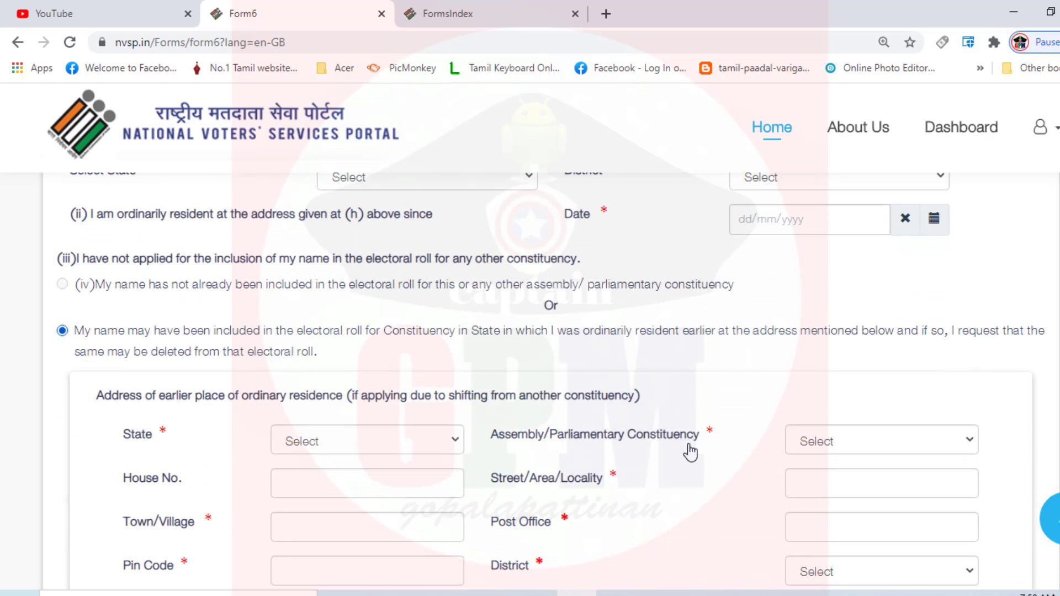
scroll(690, 453, down, 1)
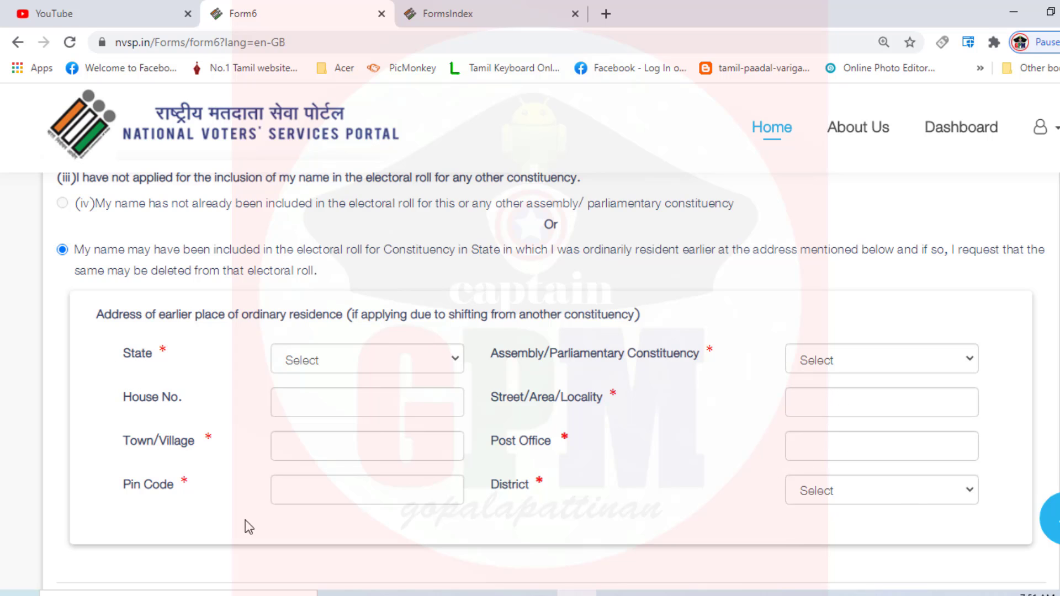
scroll(627, 421, down, 5)
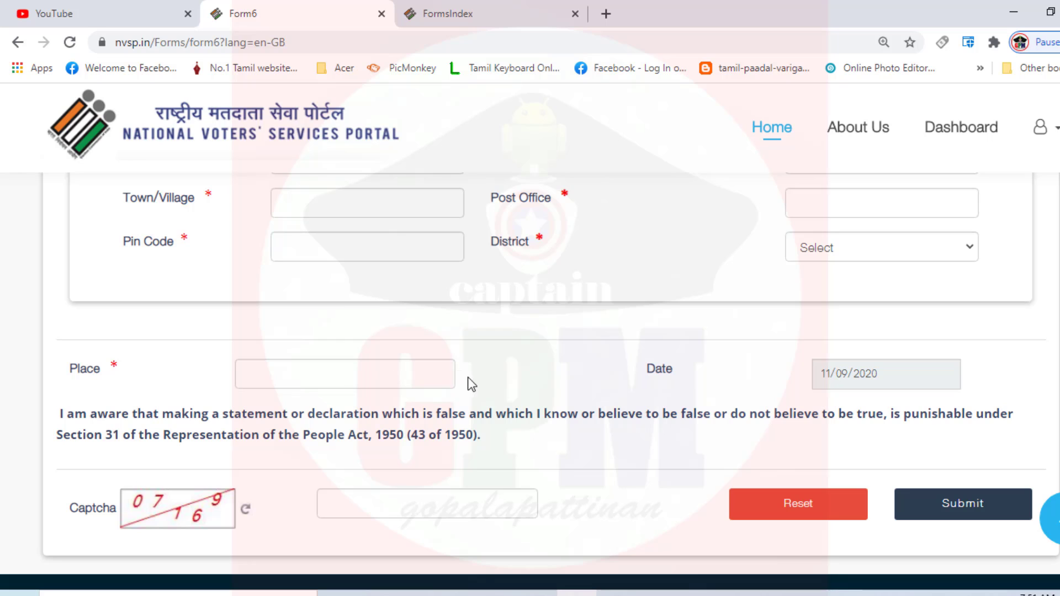
scroll(154, 409, down, 2)
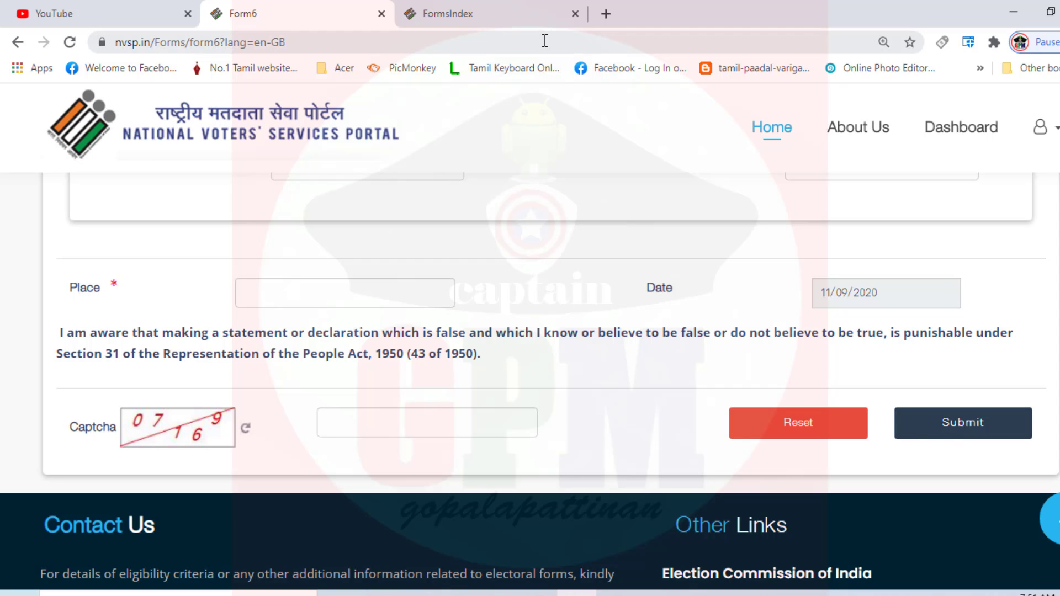
- Look up the online application status in the open Track Status page by pasting the application's reference ID
click(486, 18)
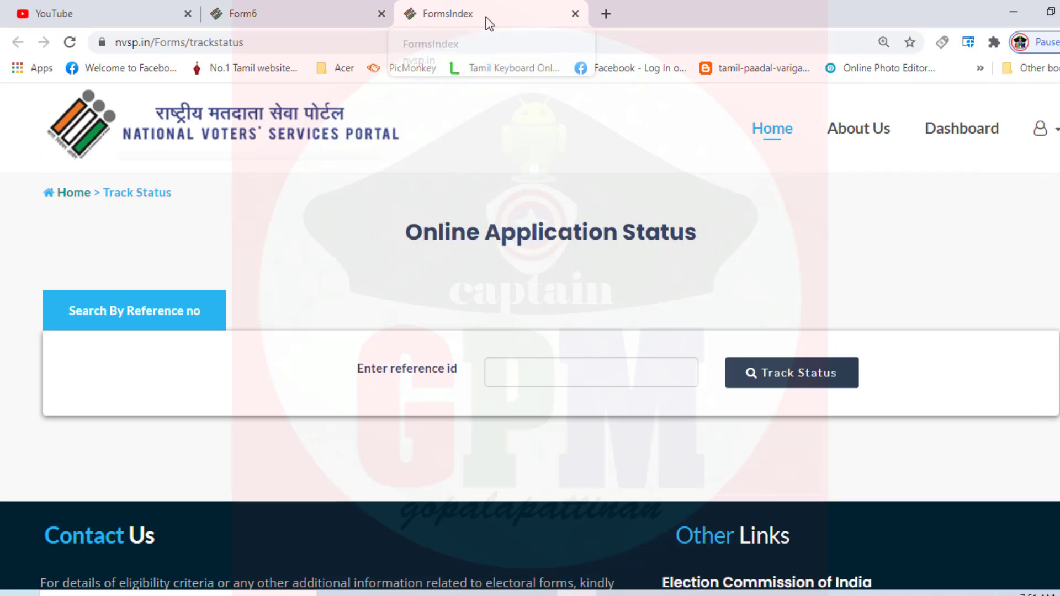
click(505, 372)
right_click(508, 375)
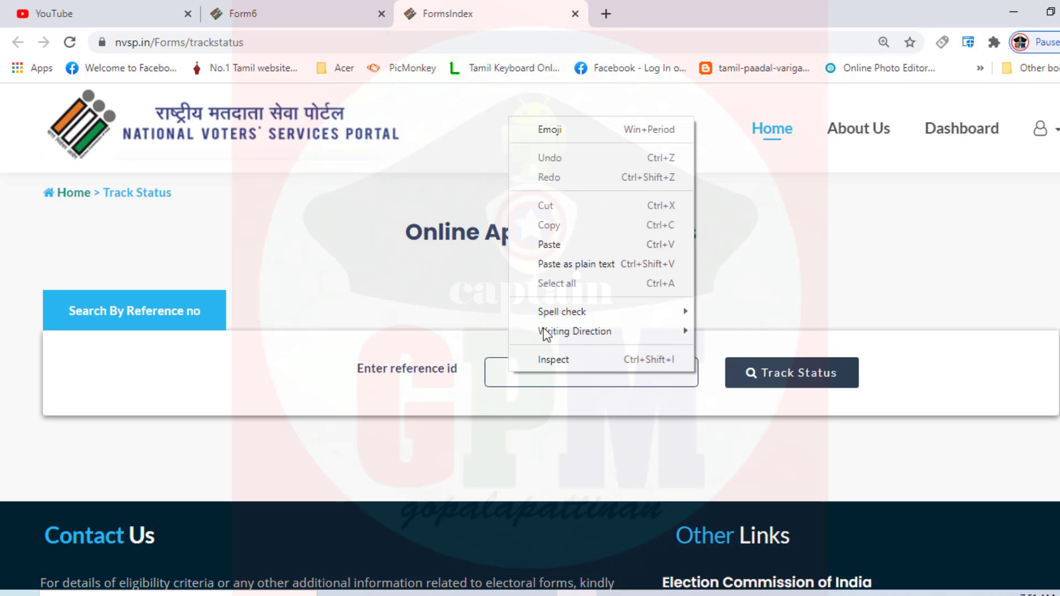
click(552, 244)
click(799, 377)
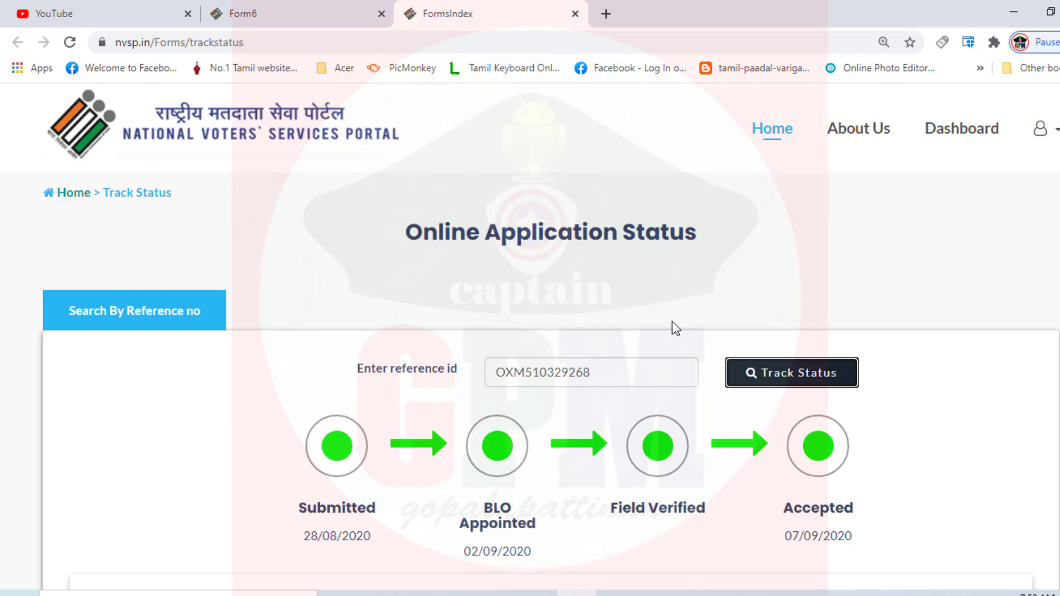
- Return to the portal's home page and open Track Application Status from there
click(775, 135)
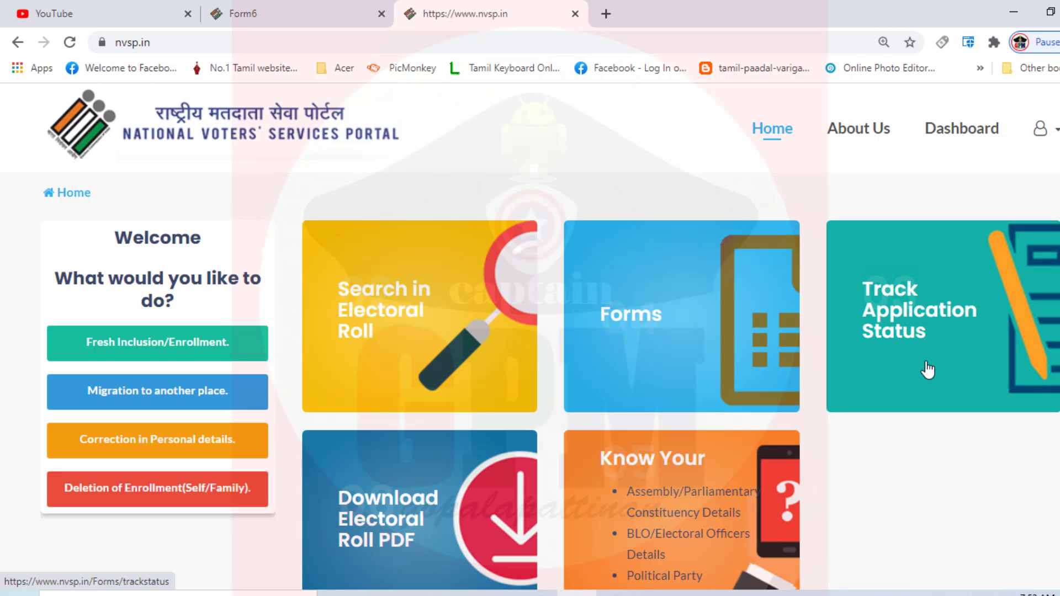
click(925, 310)
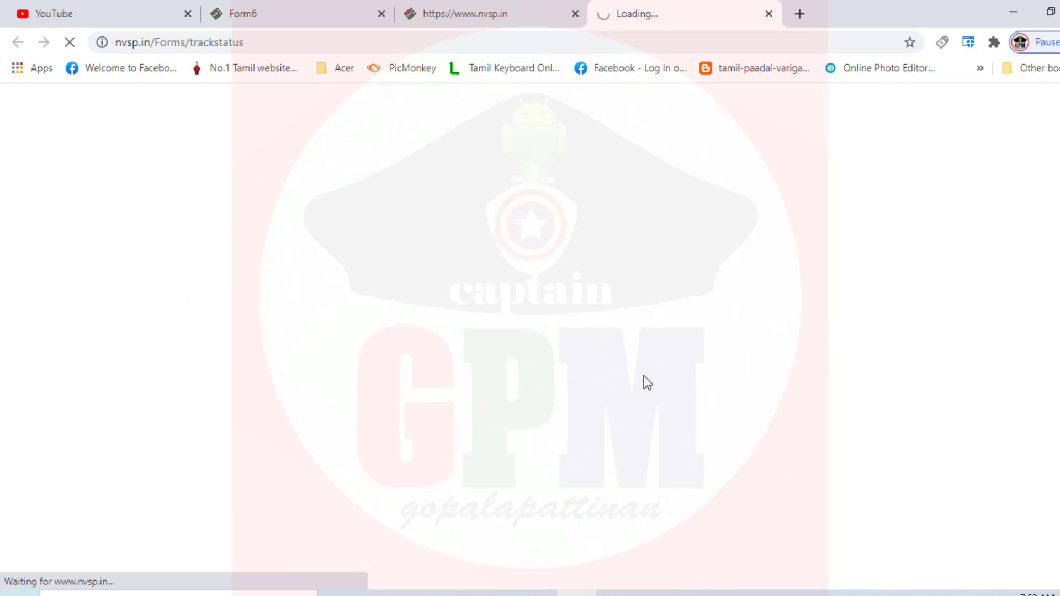